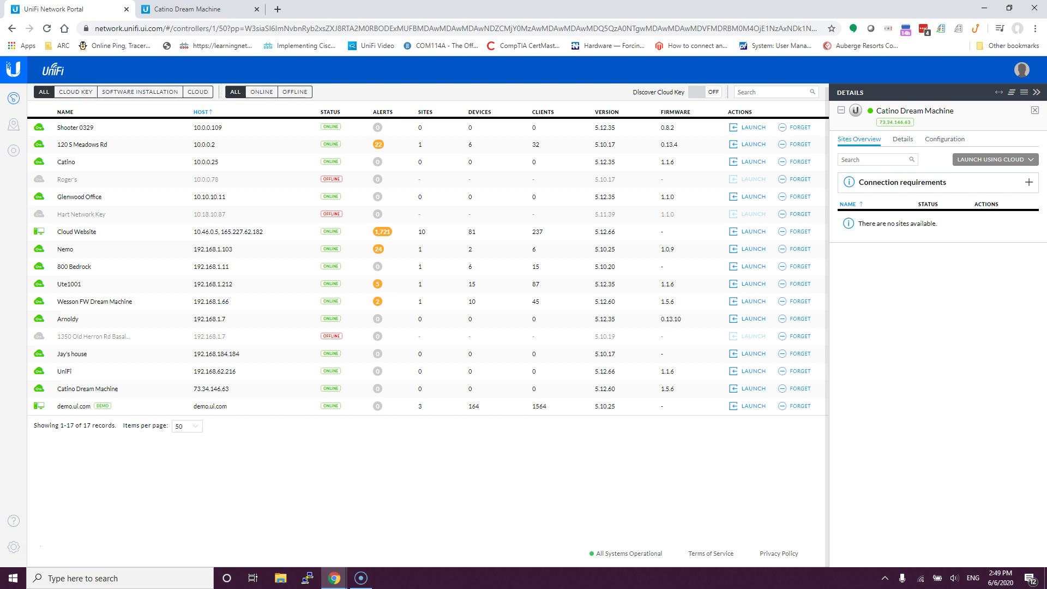
# - Switch to the Catino Dream Machine controller tab launched from the portal
pyautogui.hotkey('ctrl', 'Tab')
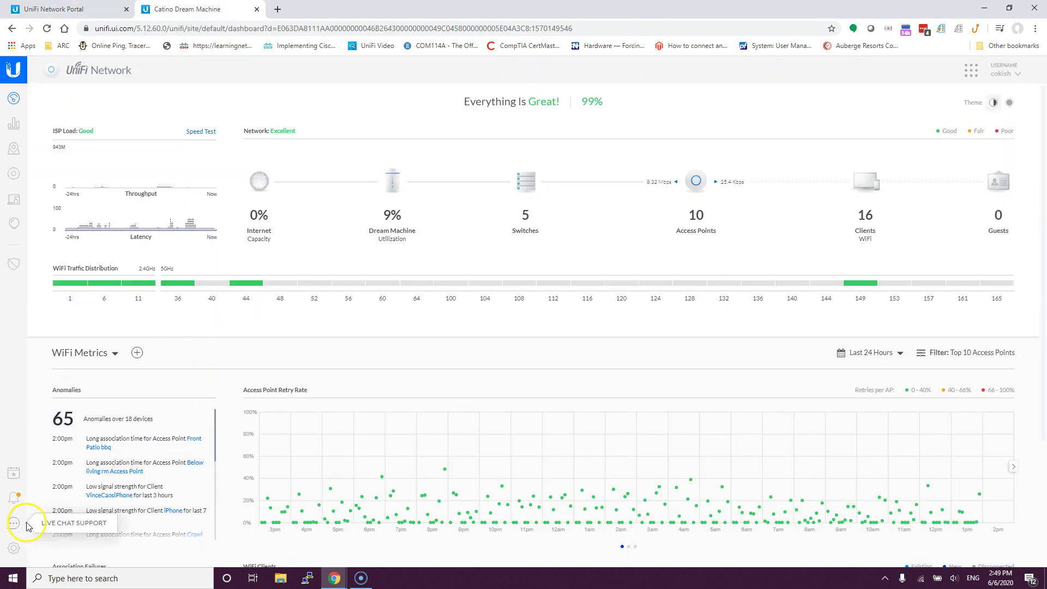
# - Open the Catino2.4 wireless network for editing under Settings > Wireless Networks
pyautogui.click(12, 553)
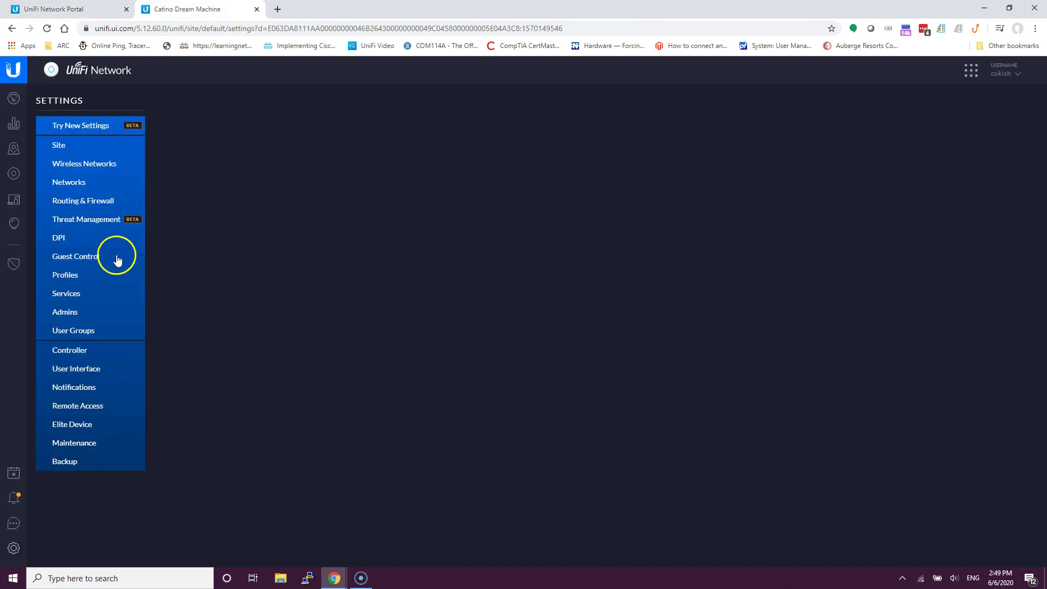
pyautogui.click(80, 165)
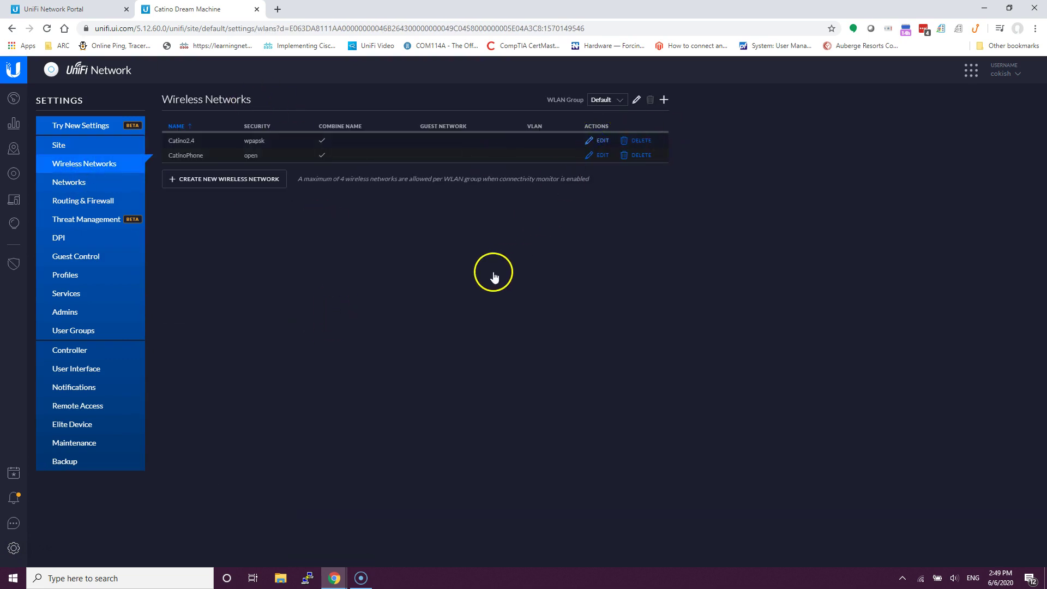
pyautogui.click(599, 140)
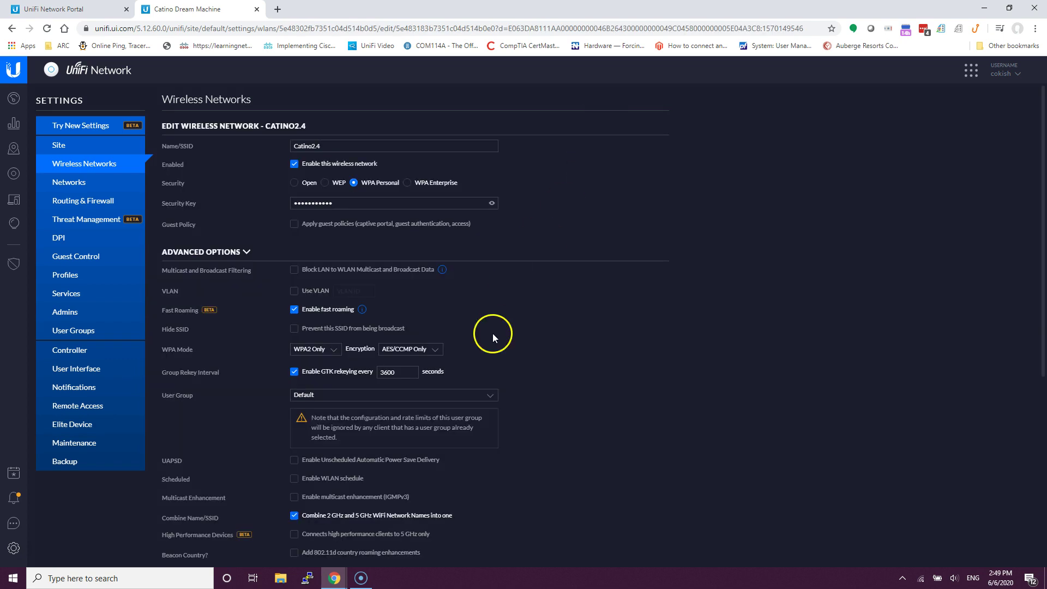
pyautogui.scroll(-3, 489, 360)
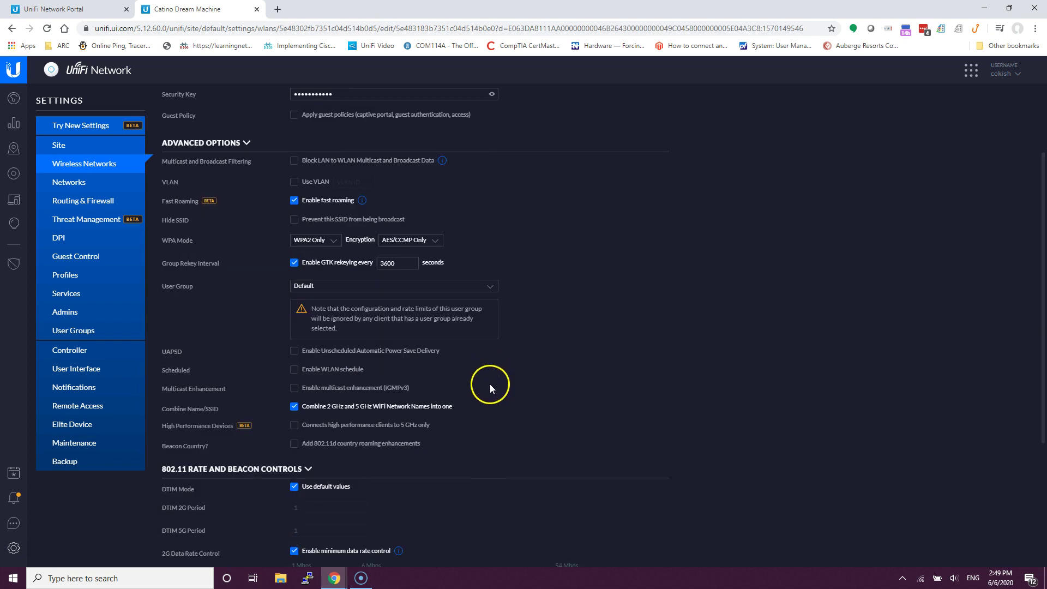
pyautogui.scroll(3, 490, 384)
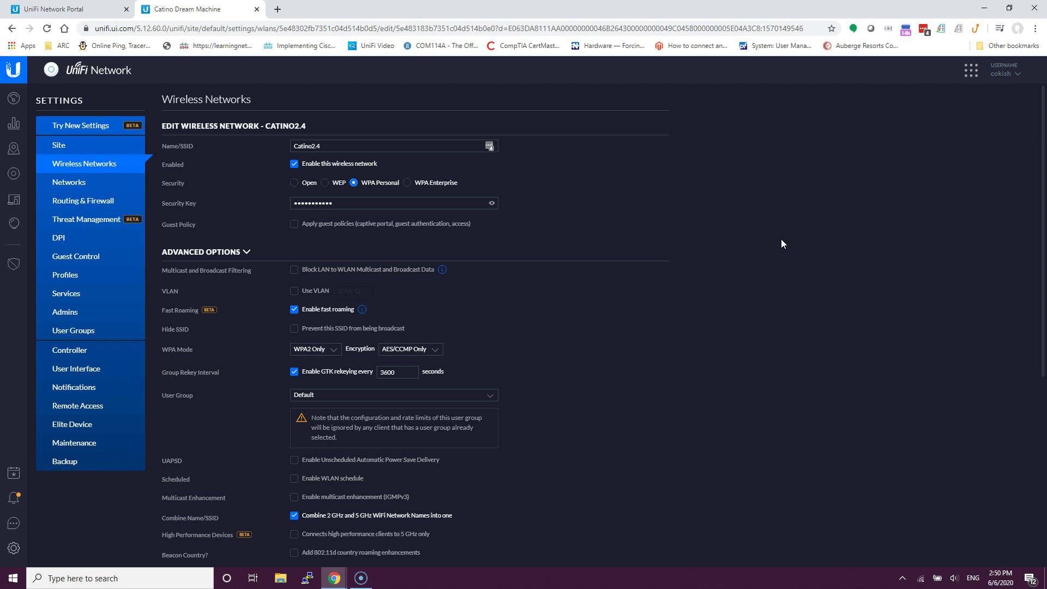
pyautogui.scroll(-2, 684, 258)
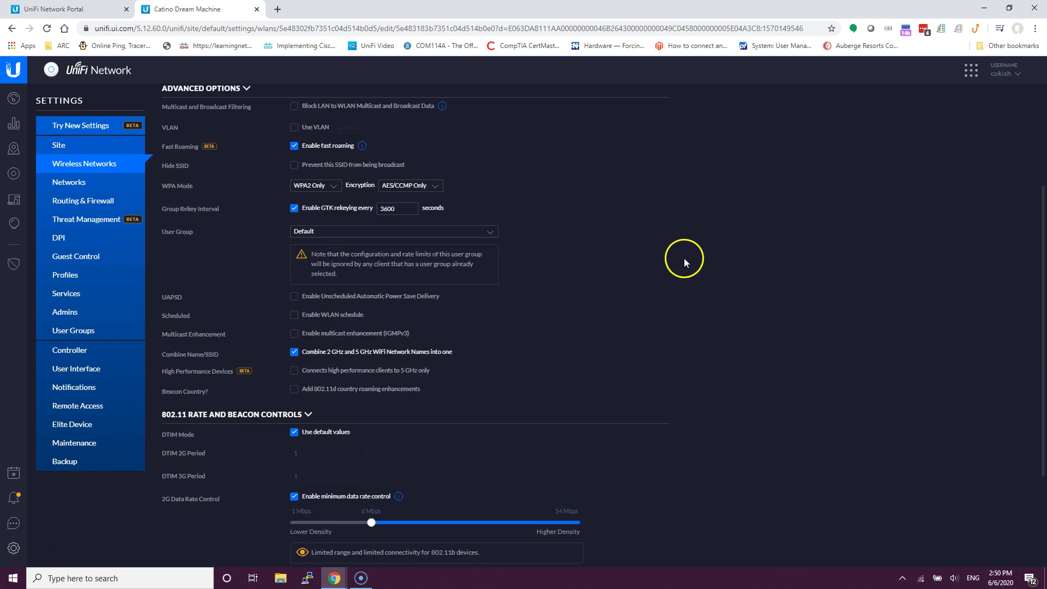
# - Turn 'Combine 2 GHz and 5 GHz' off, check the 2G name suffix, then re-enable it
pyautogui.click(294, 352)
pyautogui.click(302, 373)
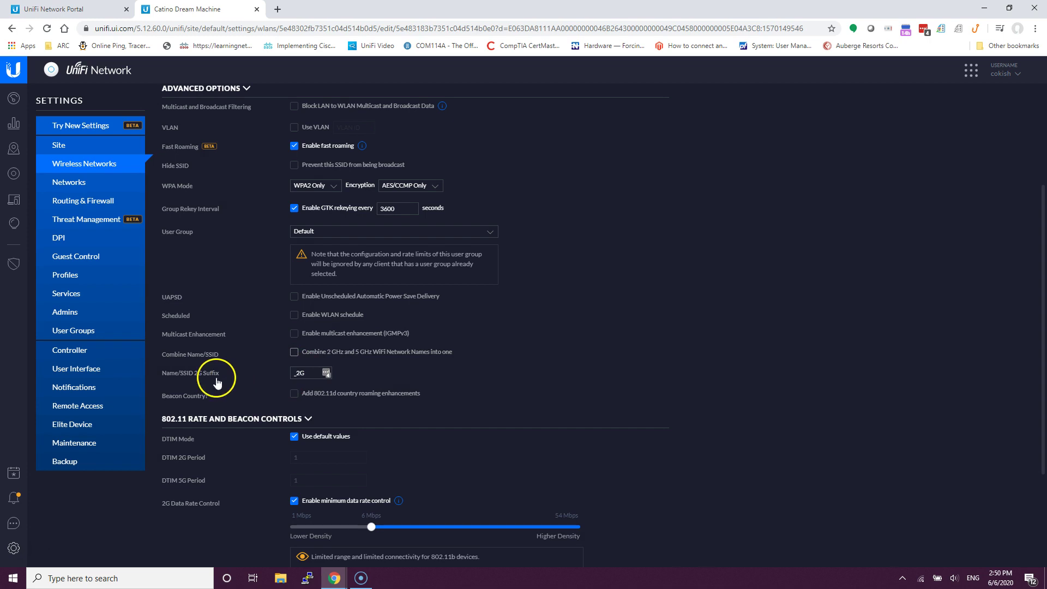
pyautogui.click(303, 373)
pyautogui.click(294, 352)
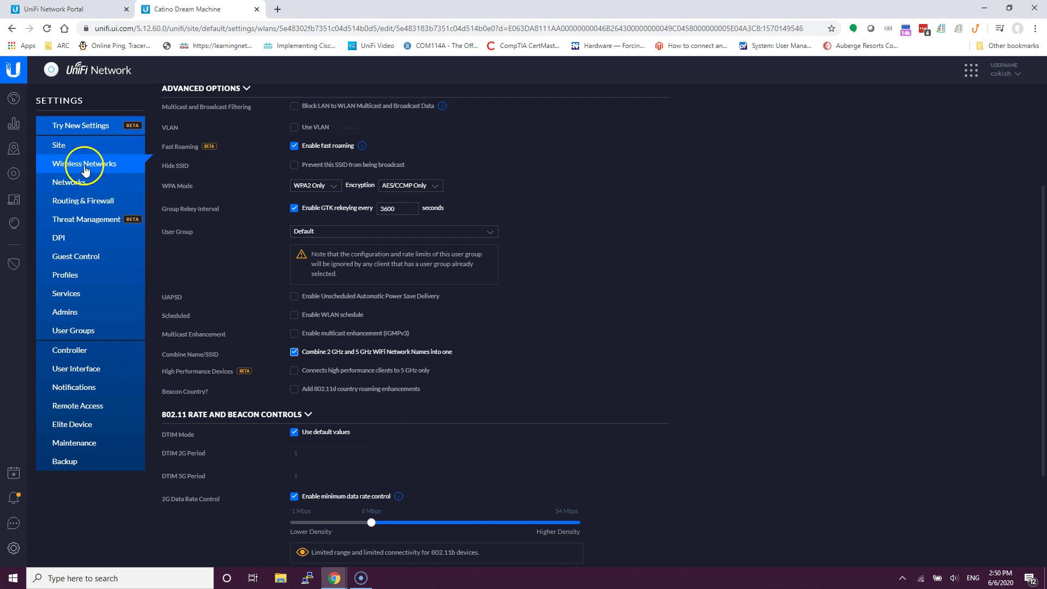
# - Review CatinoPhone's advanced options, then return to the dashboard and open Access Points
pyautogui.click(58, 146)
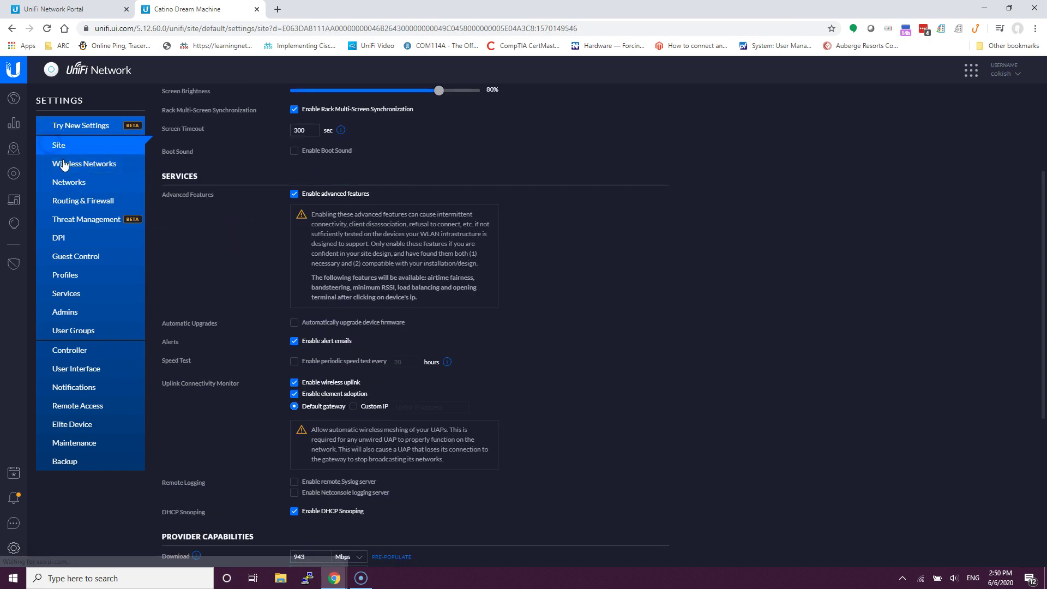
pyautogui.click(65, 165)
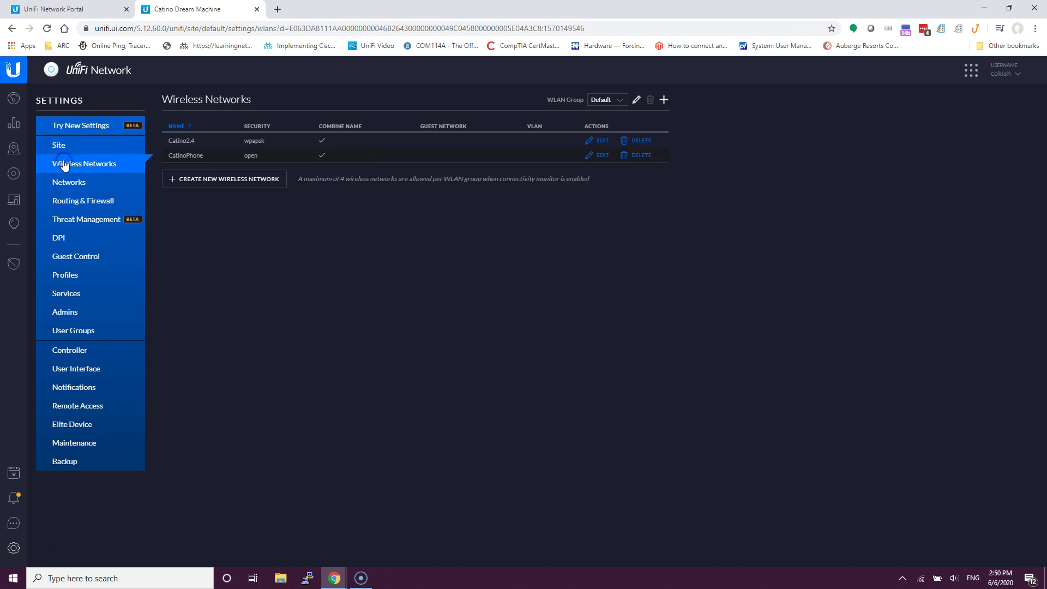
pyautogui.click(588, 154)
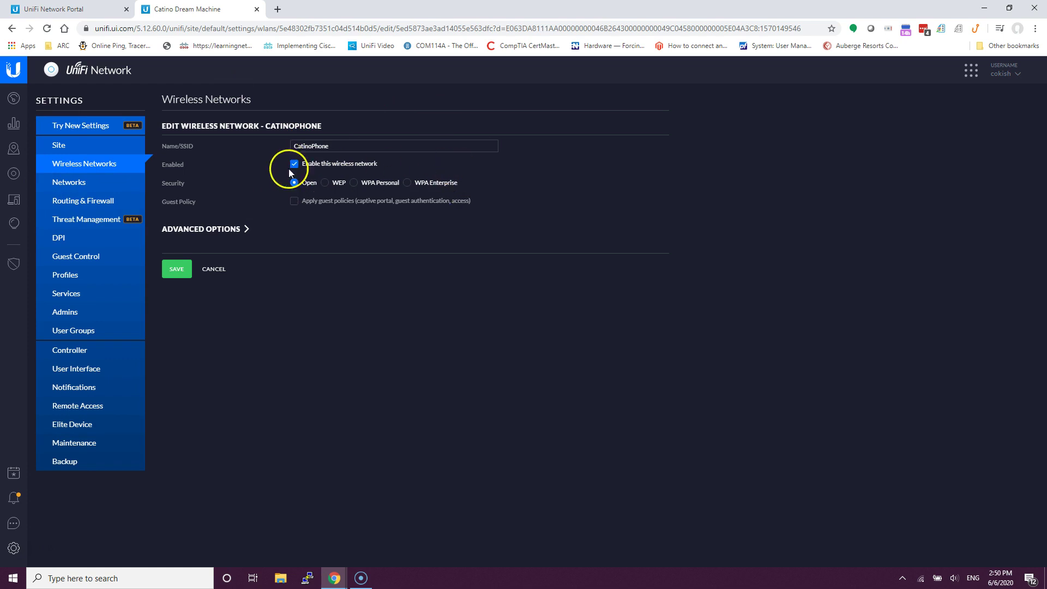
pyautogui.click(245, 230)
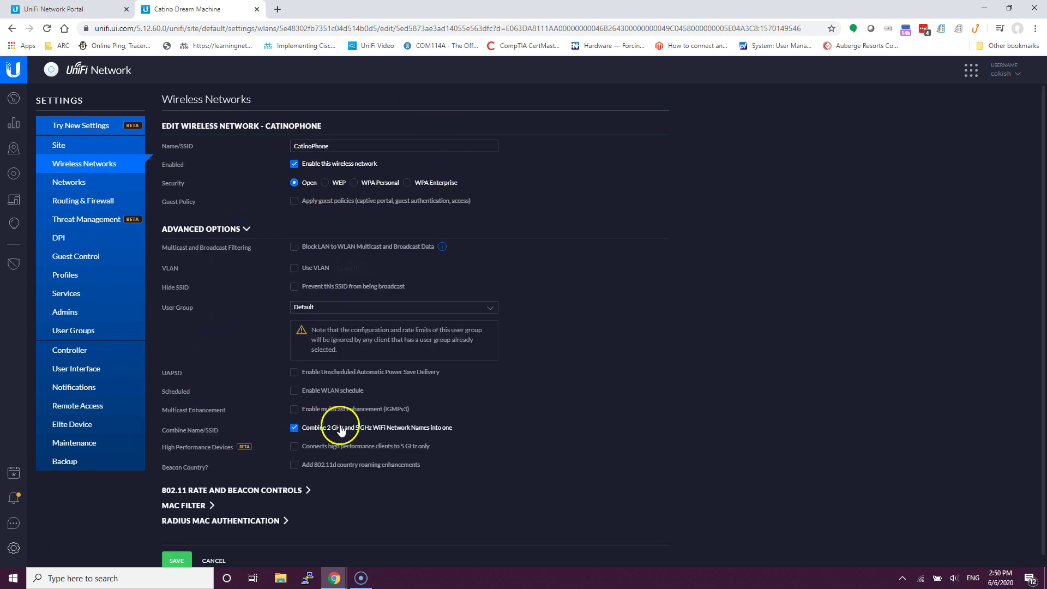
pyautogui.click(16, 101)
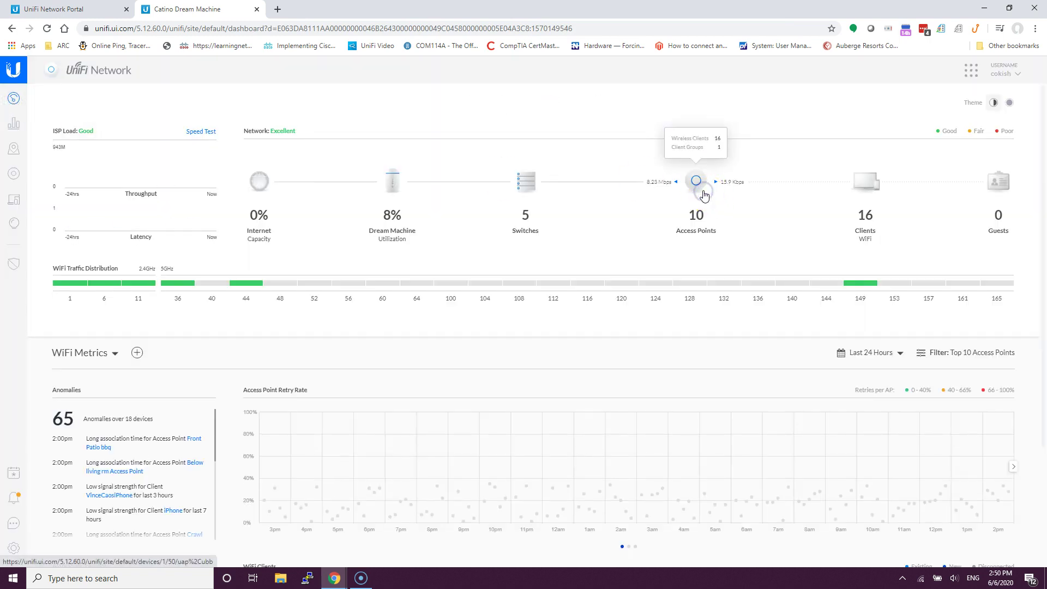
pyautogui.click(702, 196)
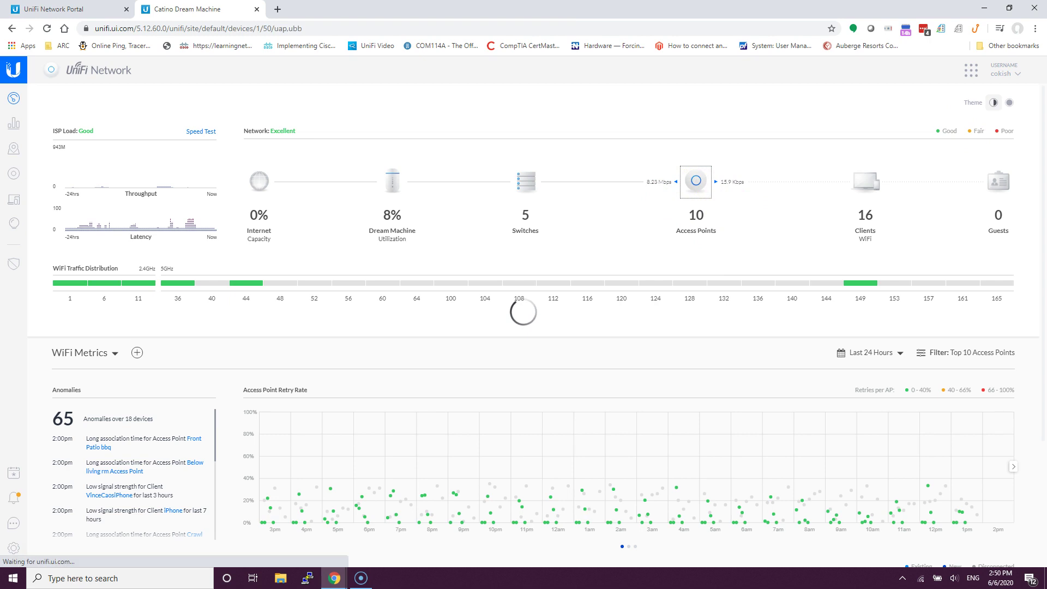
# - Open the Front Patio bbq access point's Config panel and expand Radios
pyautogui.click(696, 181)
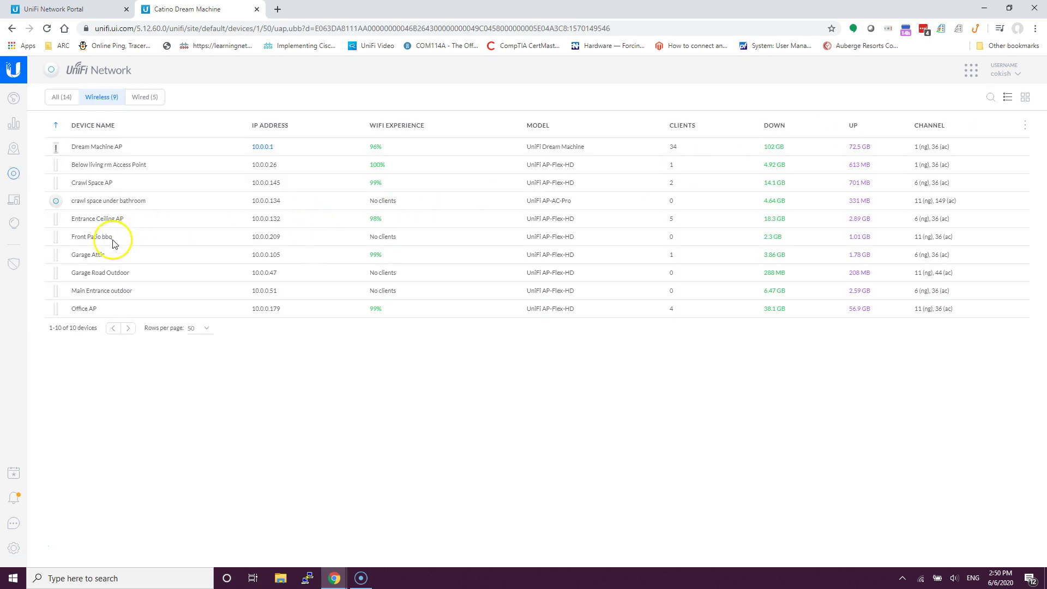
pyautogui.click(90, 237)
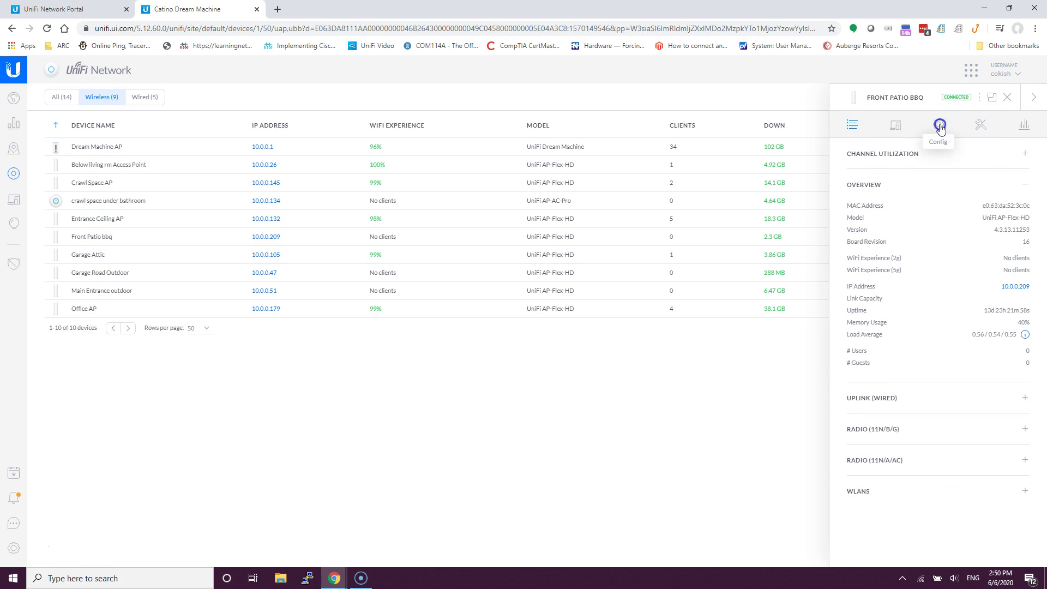
pyautogui.click(940, 127)
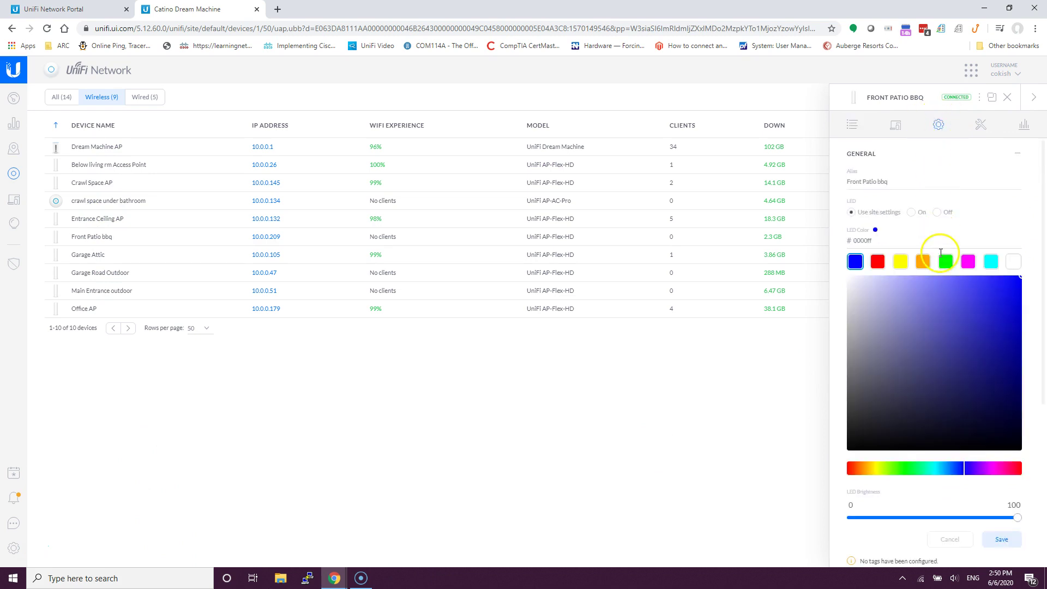
pyautogui.scroll(-3, 933, 294)
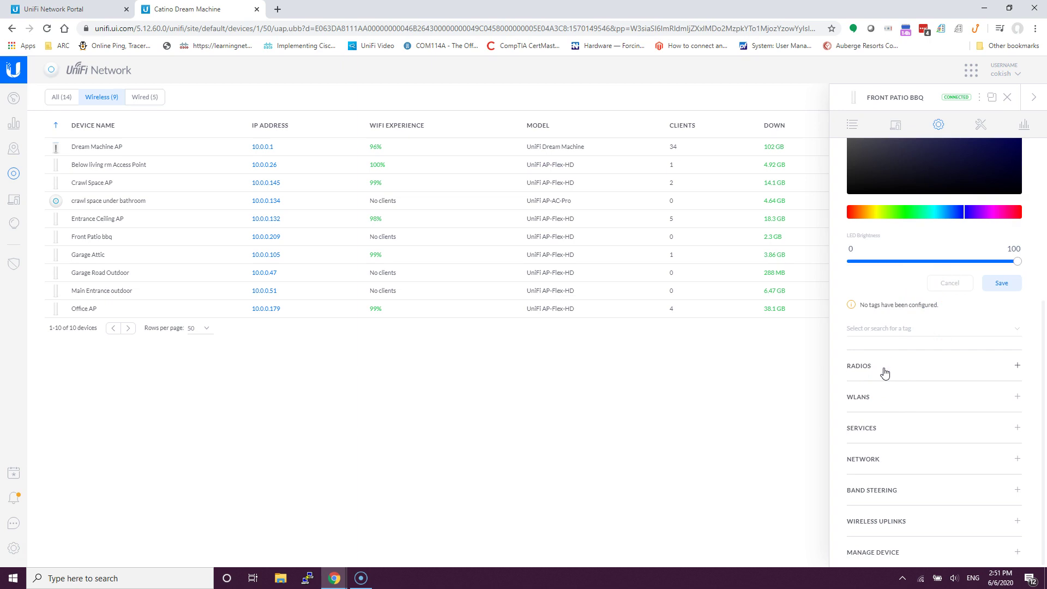
pyautogui.click(1017, 365)
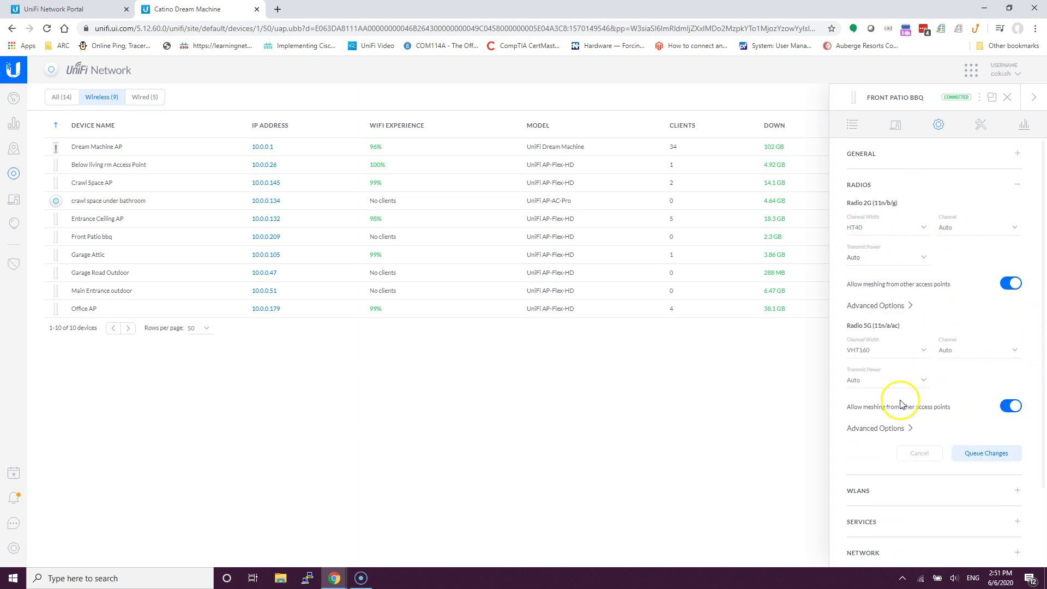
pyautogui.scroll(-2, 901, 401)
# - Open CatinoPhone's WLAN 5G override under WLANS for Front Patio bbq
pyautogui.click(868, 400)
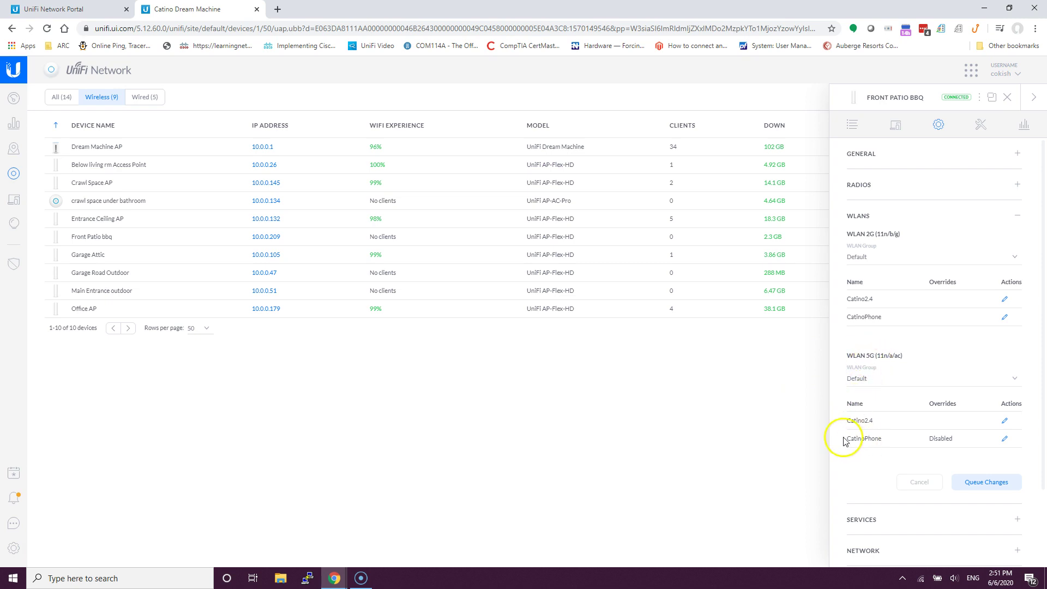
pyautogui.moveTo(851, 438); pyautogui.dragTo(885, 440)
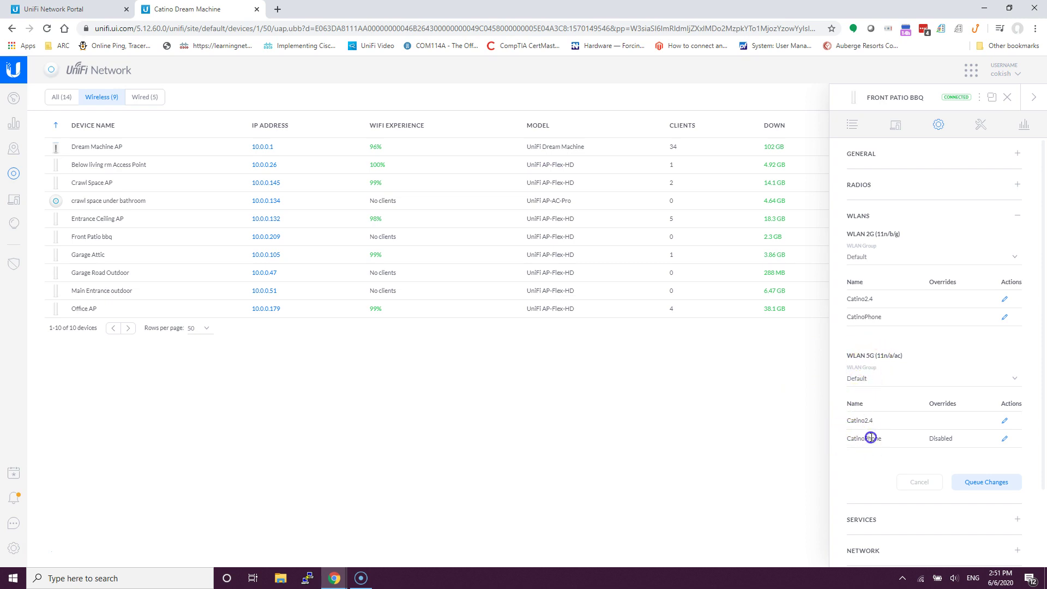
pyautogui.click(1005, 438)
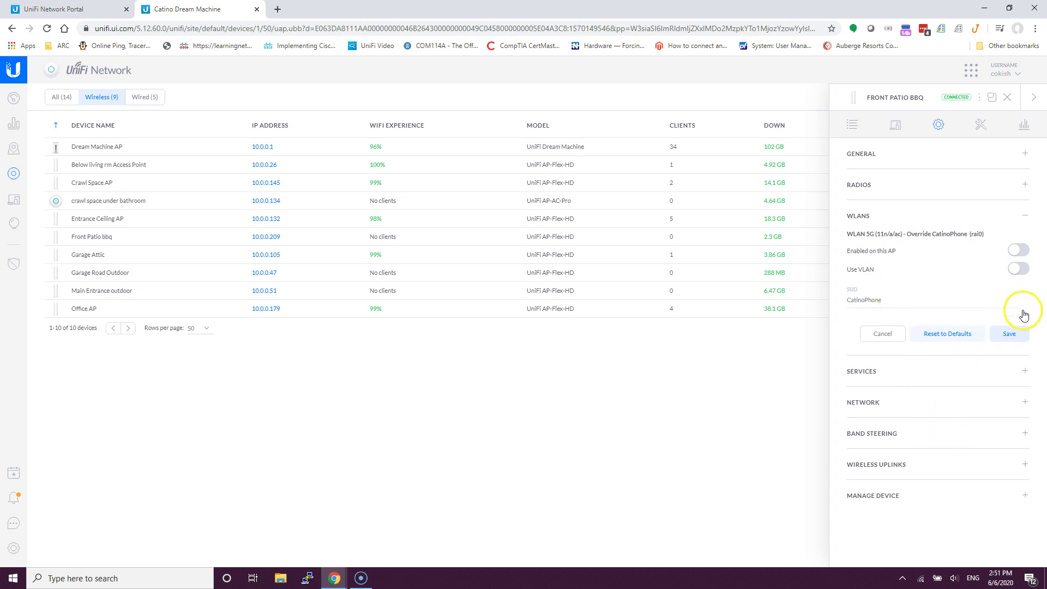
# - Open the Garage Attic access point's Config panel from the device list
pyautogui.click(129, 256)
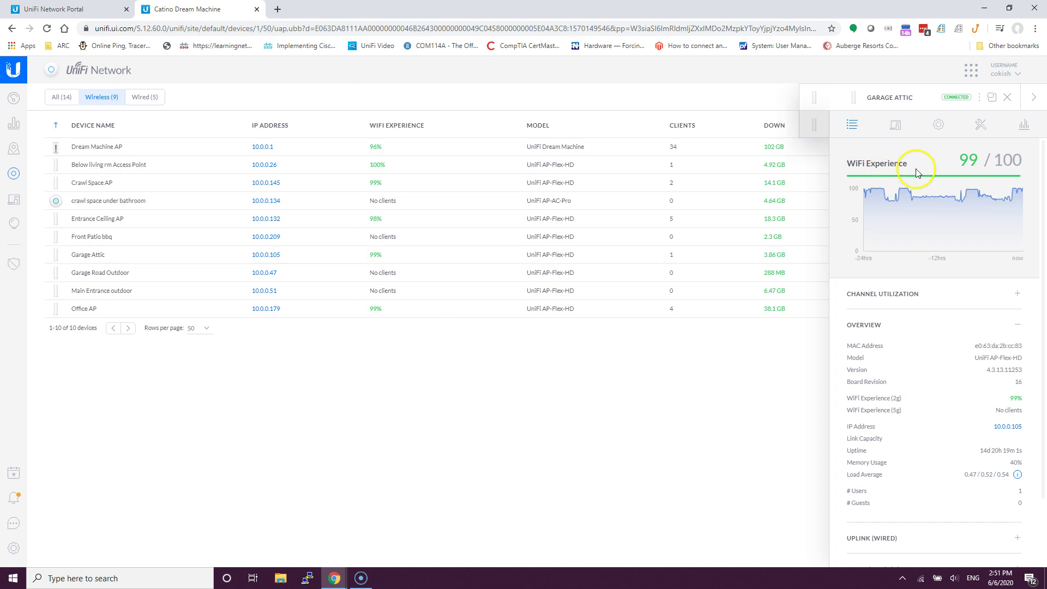
pyautogui.click(937, 125)
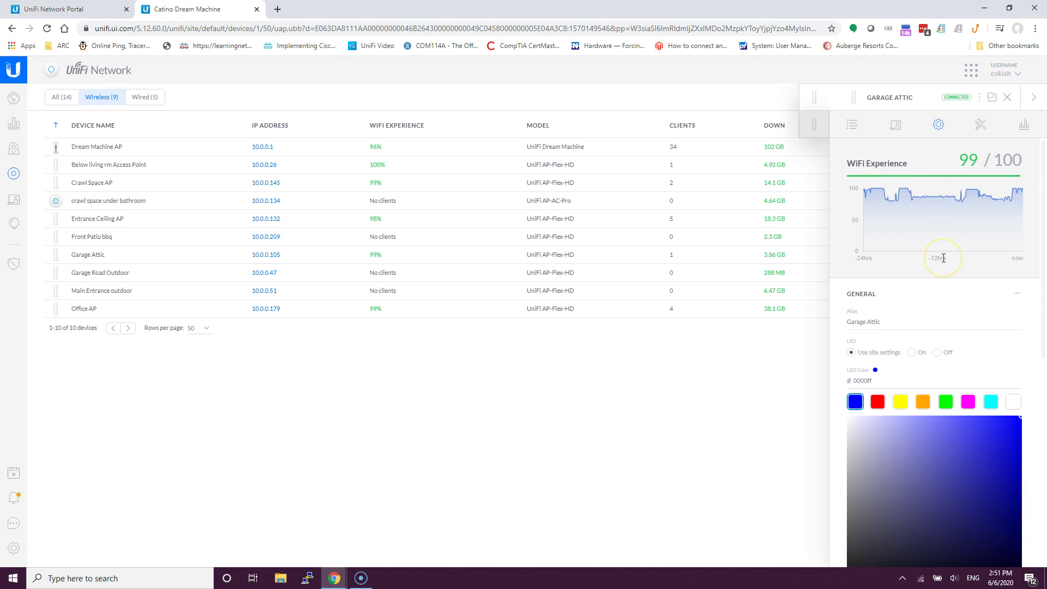
pyautogui.scroll(-3, 943, 258)
pyautogui.scroll(-3, 943, 258)
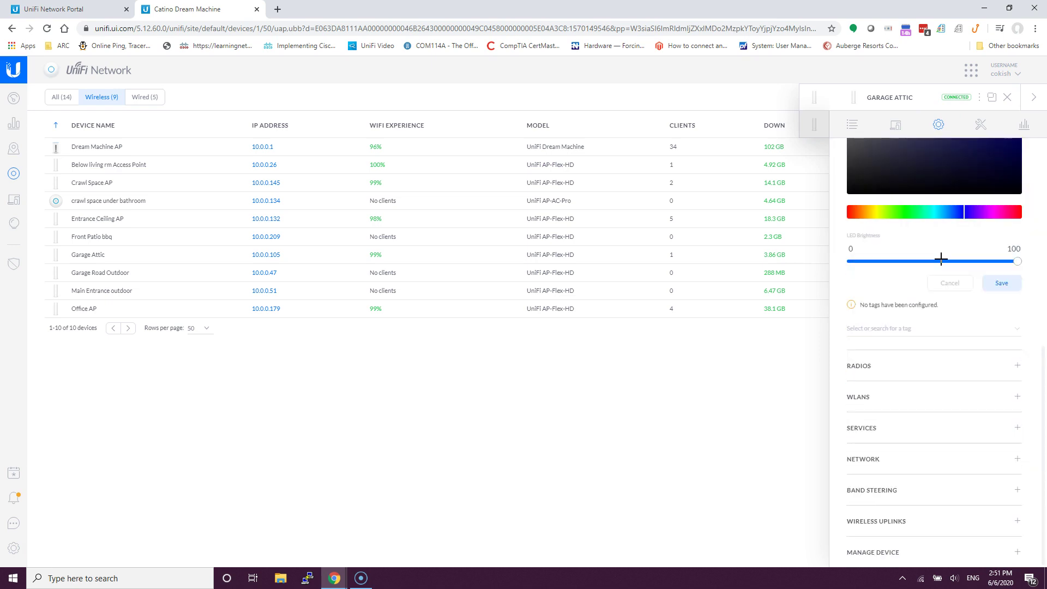